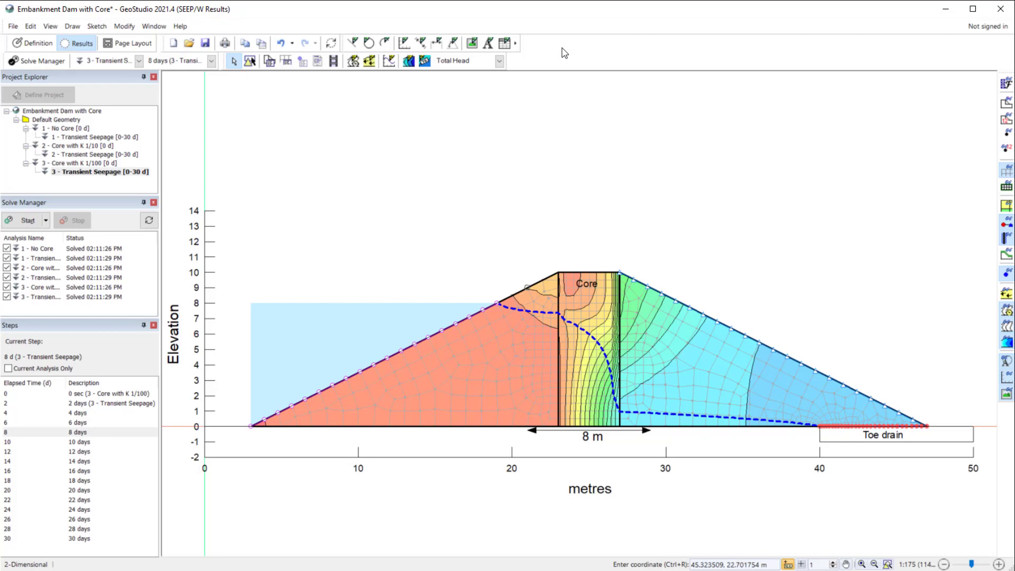
# - In Draw Graph, check the 'Water Flow: through dam' graph's category and bring up its Set Locations dialog
pyautogui.click(388, 63)
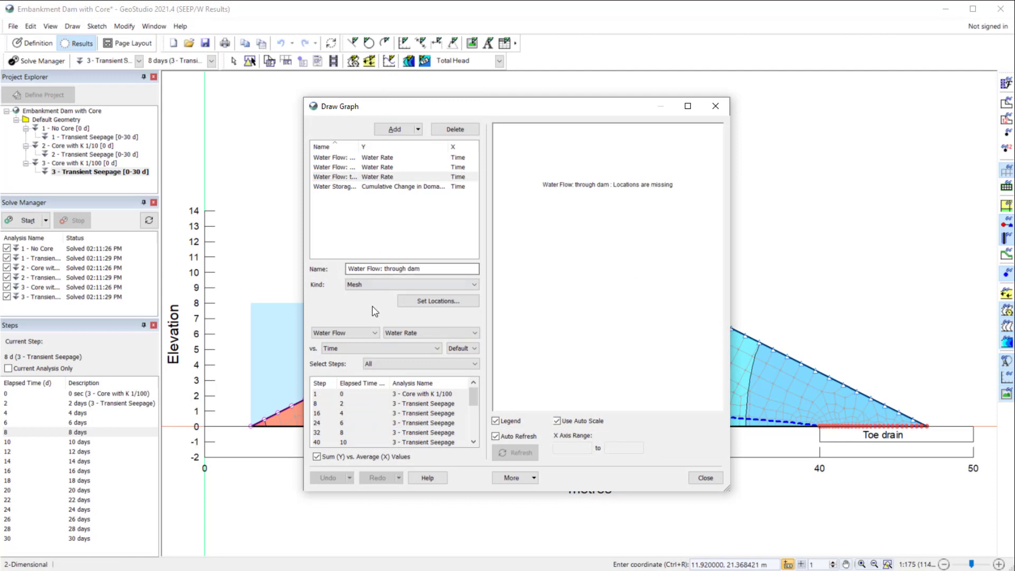
pyautogui.click(373, 333)
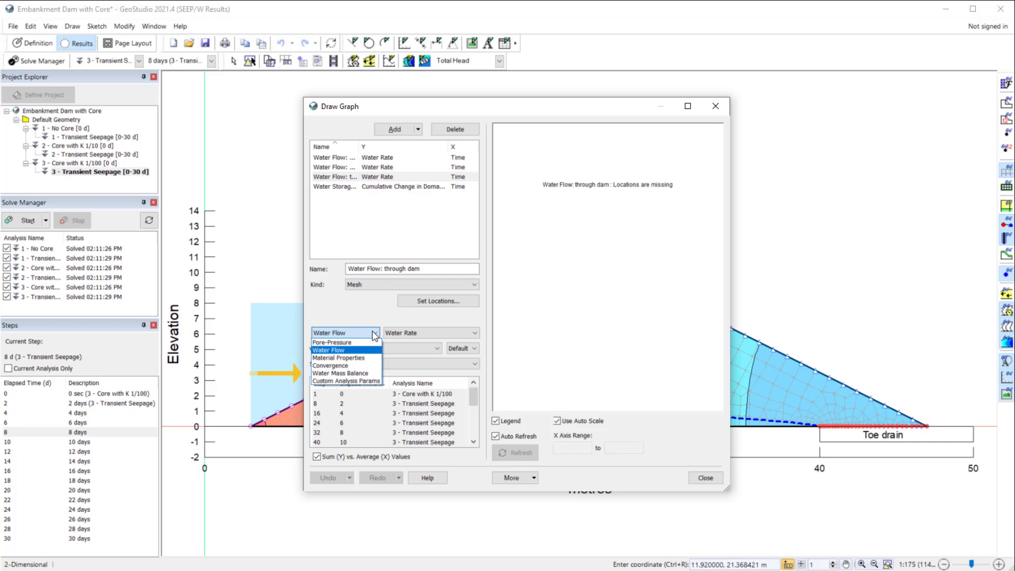
pyautogui.click(421, 304)
pyautogui.click(423, 306)
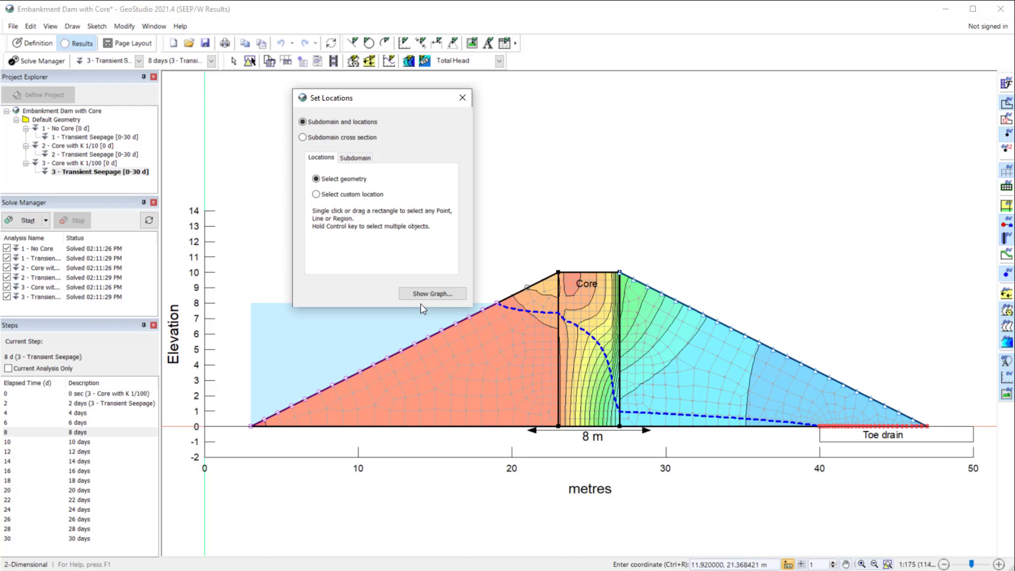
# - Choose the core's downstream boundary line as the location and plot the water flow through it
pyautogui.click(364, 160)
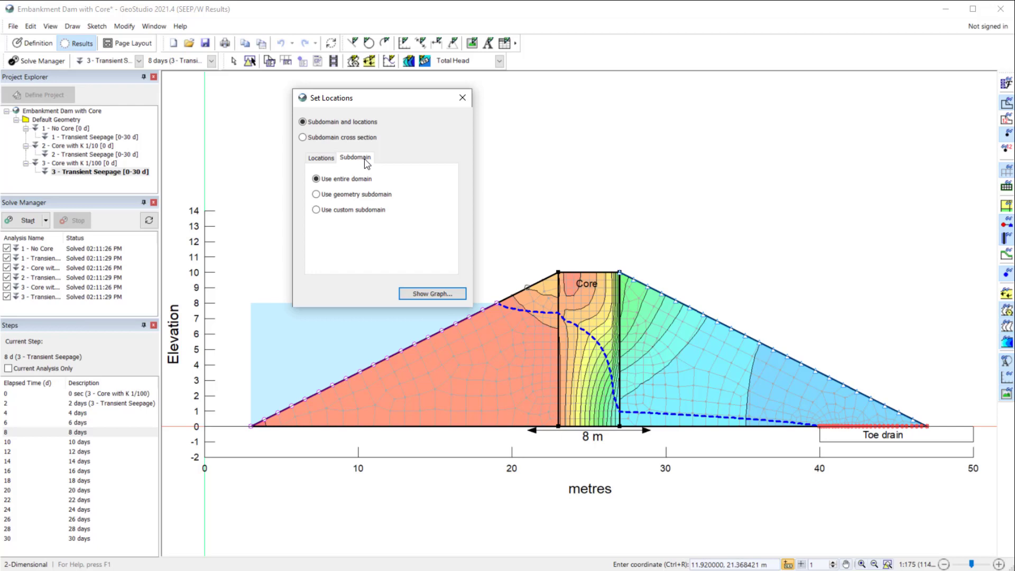
pyautogui.click(332, 159)
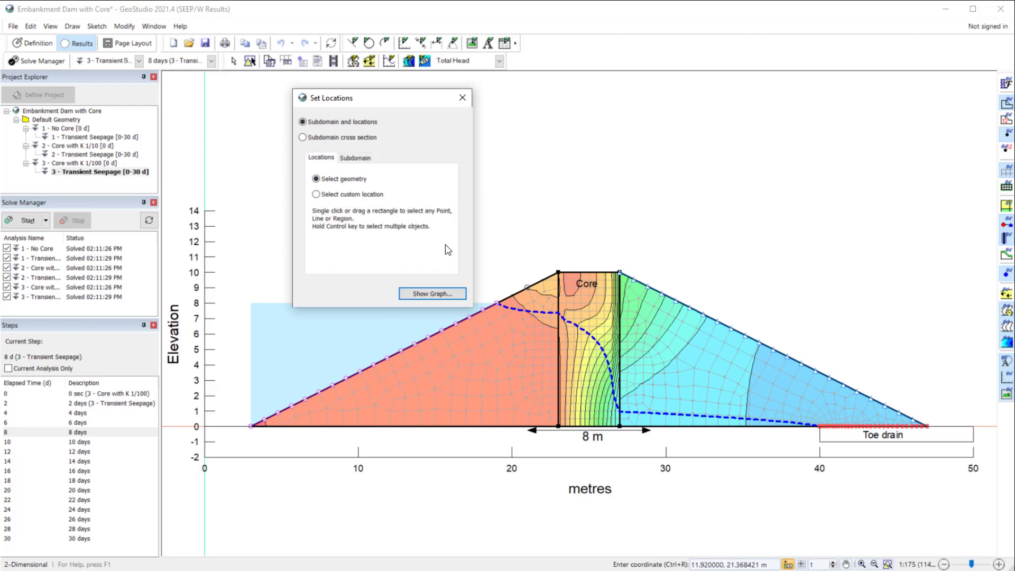
pyautogui.click(618, 309)
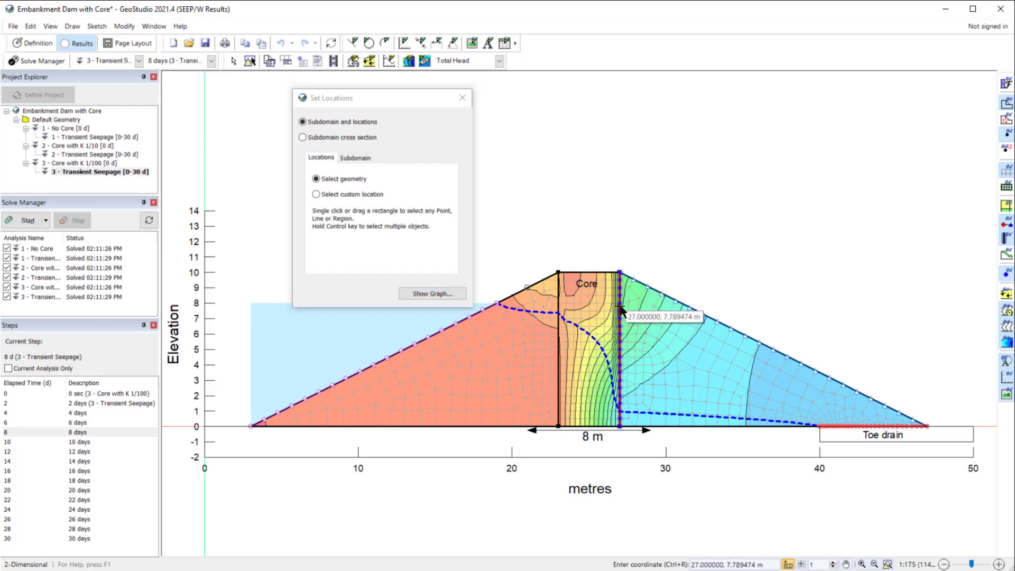
pyautogui.click(425, 295)
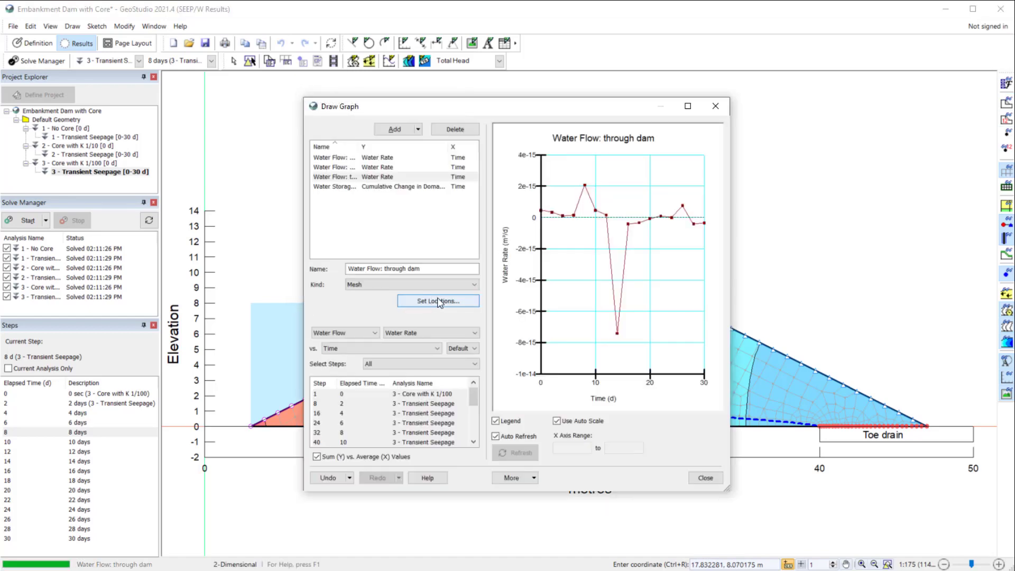
# - Switch the flow graph to a custom subdomain and select the element column beside the core boundary
pyautogui.click(427, 300)
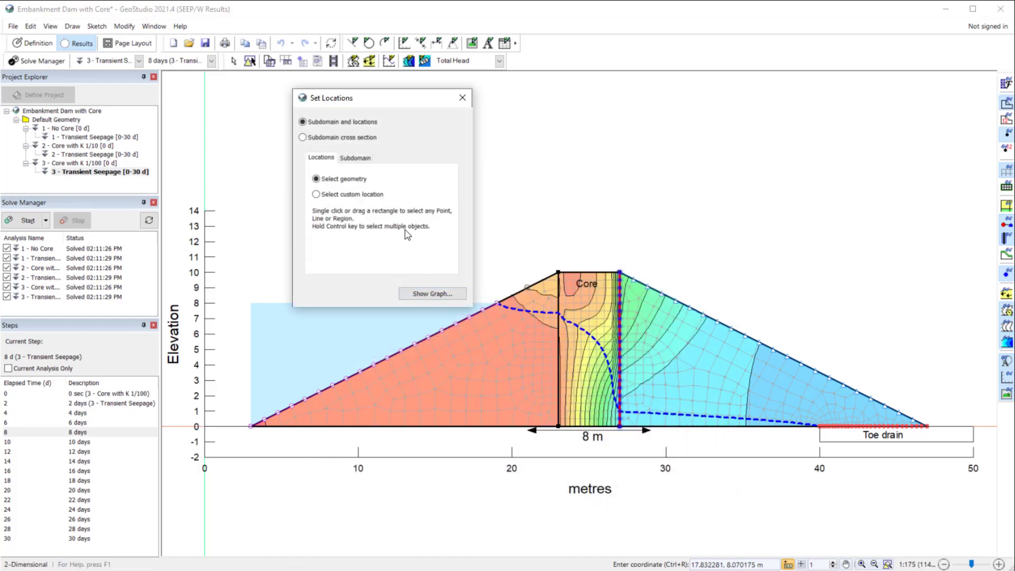
pyautogui.click(363, 159)
pyautogui.click(359, 211)
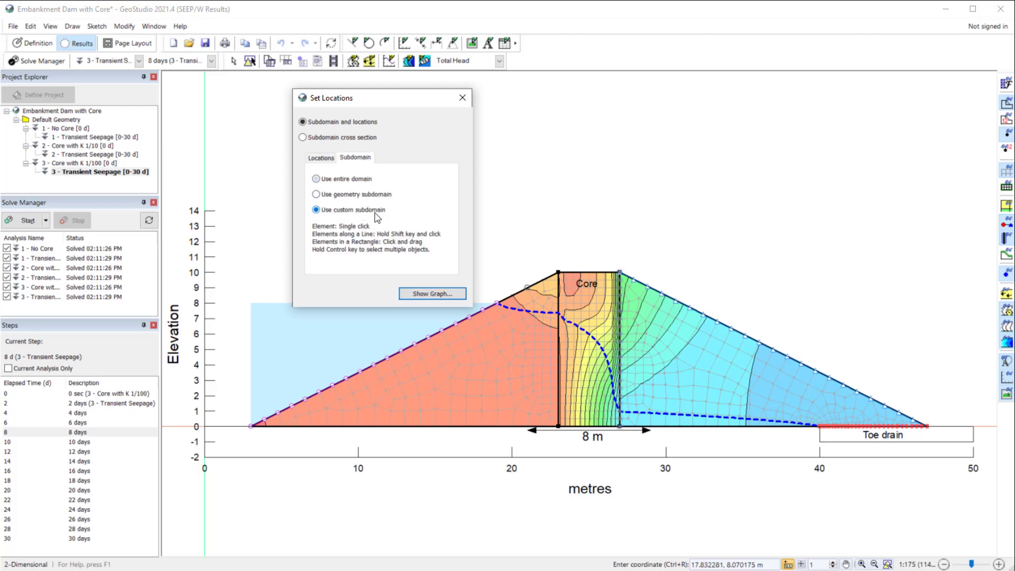
pyautogui.moveTo(609, 268)
pyautogui.mouseDown()
pyautogui.moveTo(616, 443)
pyautogui.moveTo(615, 264)
pyautogui.mouseUp()
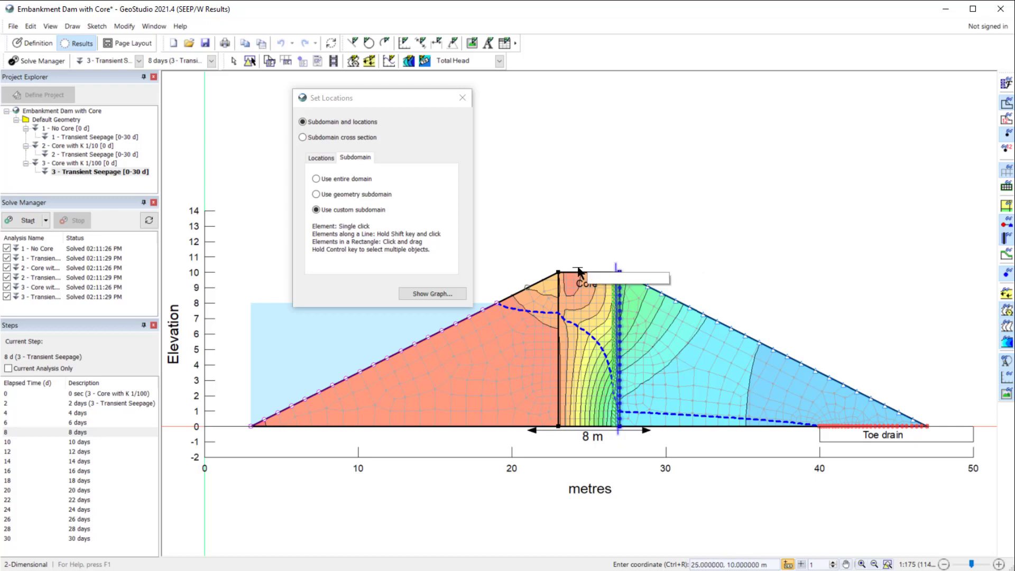
# - Plot the custom-subdomain flow, then redefine the subdomain as a box across the core and replot
pyautogui.click(433, 294)
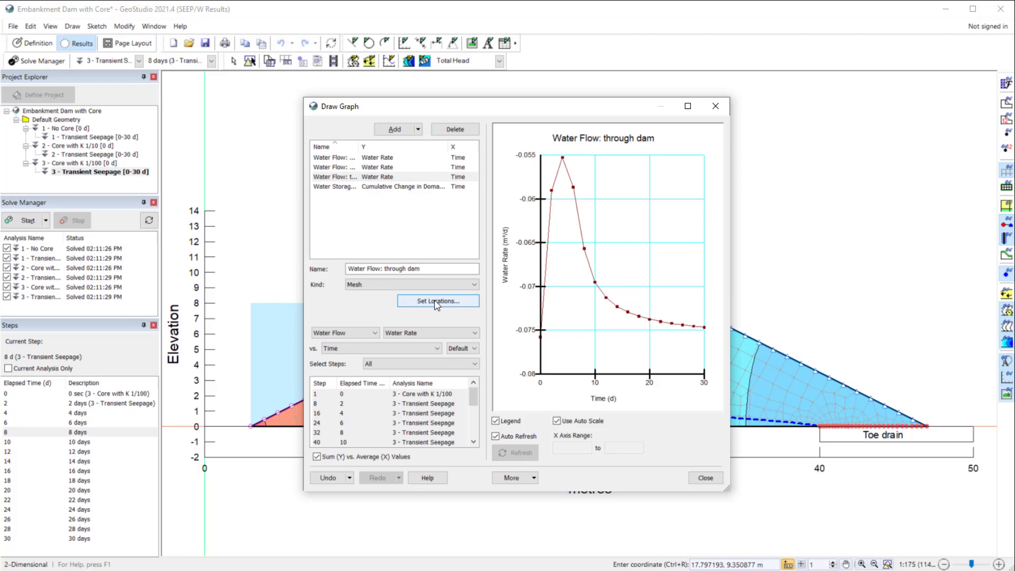
pyautogui.click(436, 301)
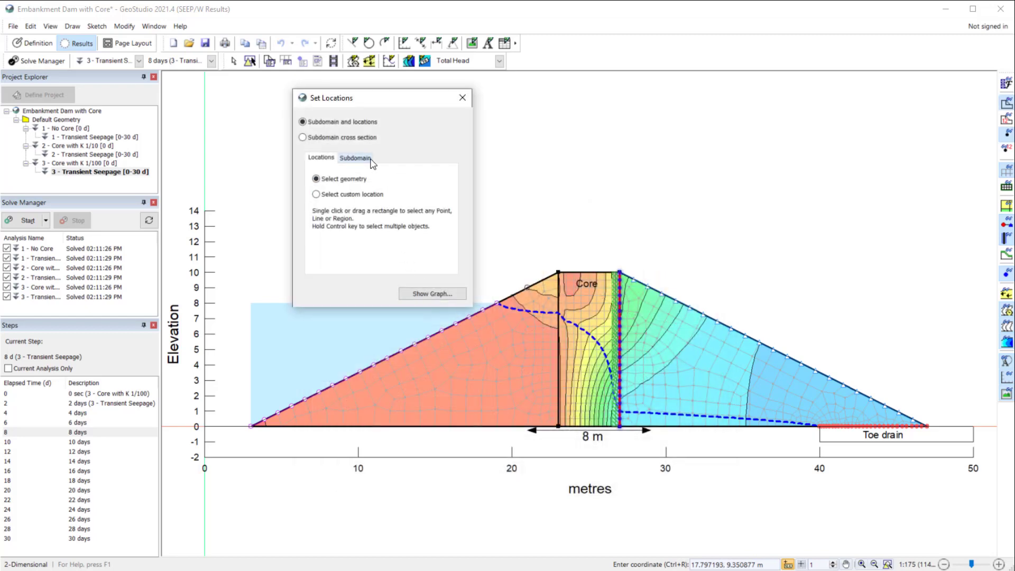
pyautogui.click(370, 160)
pyautogui.moveTo(524, 247); pyautogui.dragTo(585, 435)
pyautogui.click(447, 294)
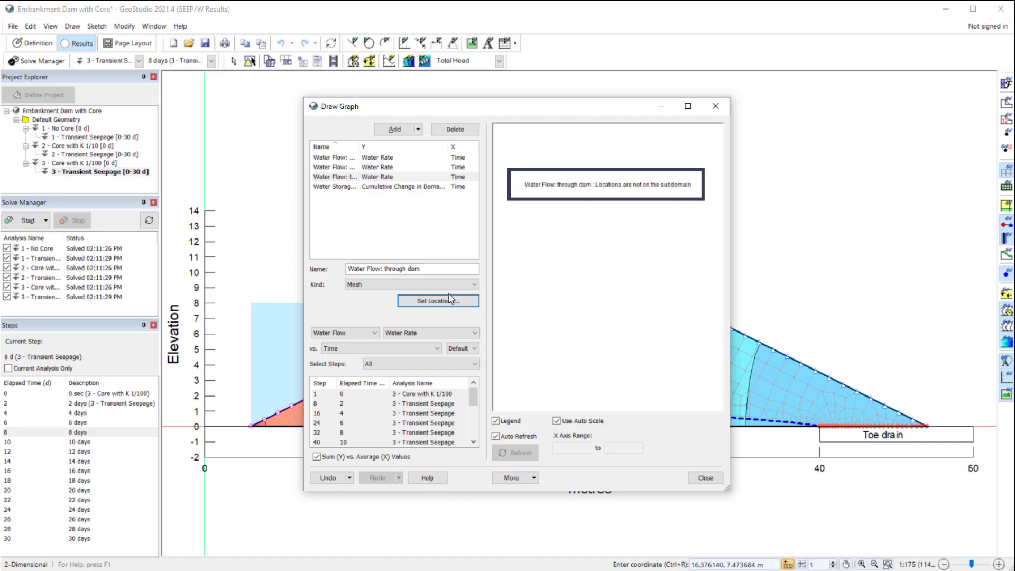
# - Narrow the subdomain to a strip along the core's downstream edge and replot the flow
pyautogui.click(450, 300)
pyautogui.click(355, 157)
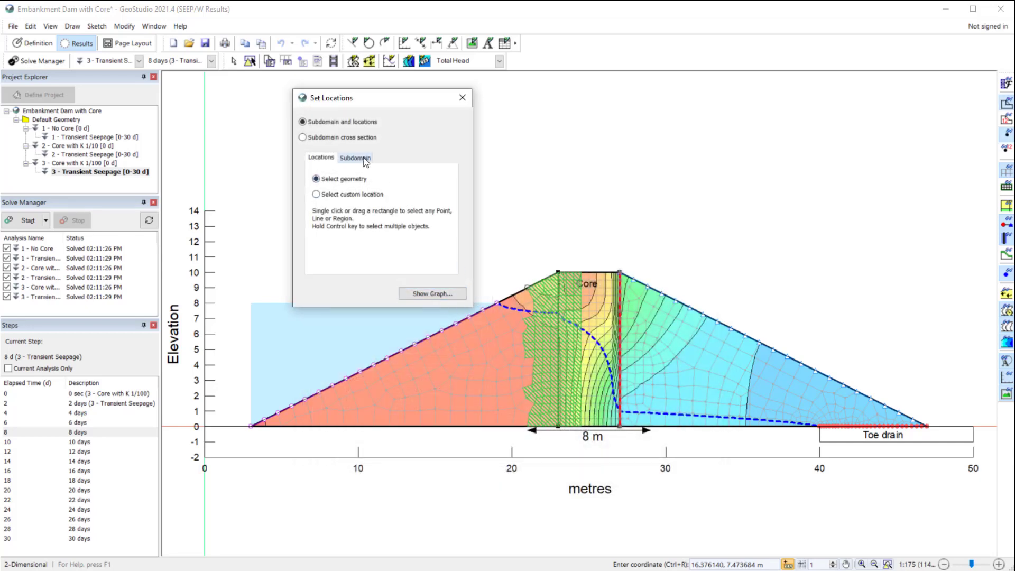
pyautogui.moveTo(612, 272); pyautogui.dragTo(645, 453)
pyautogui.click(432, 294)
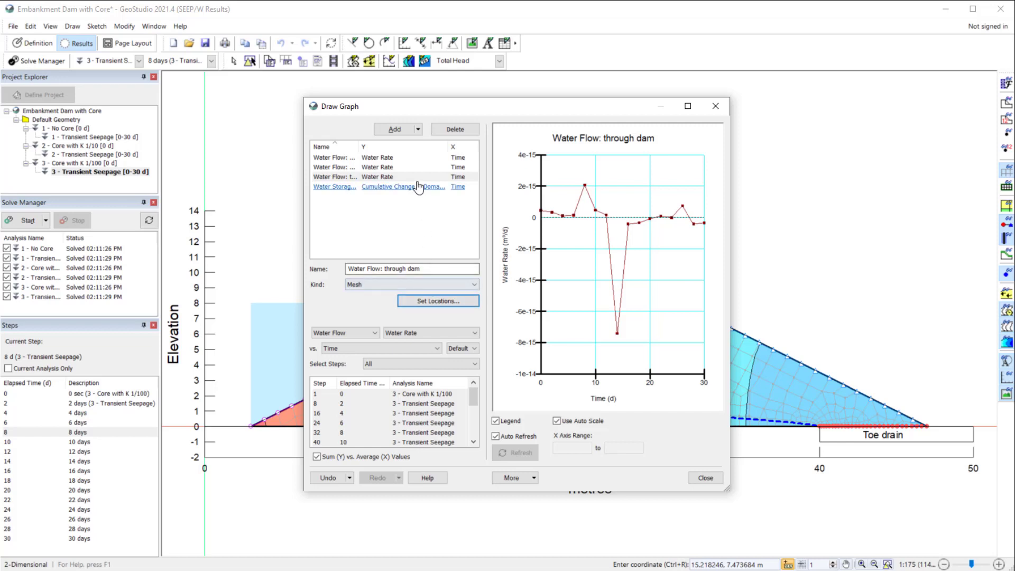
# - Add a new graph named 'Mass Stored in Core'
pyautogui.click(395, 129)
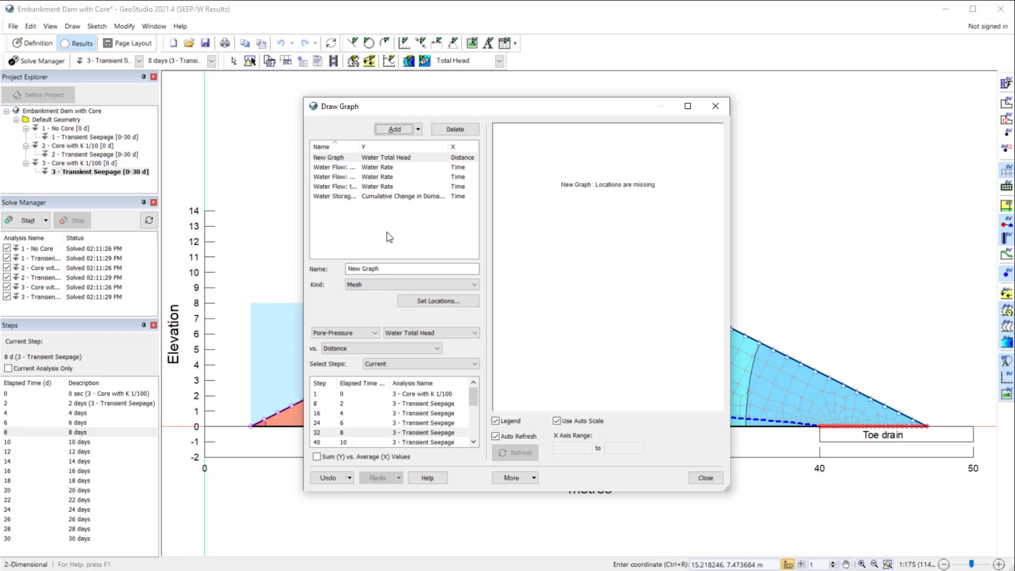
pyautogui.moveTo(393, 268); pyautogui.dragTo(326, 262)
pyautogui.write('Mass Stored in Core')
pyautogui.press('Return')
# - Set the graph to Water Mass Balance: Cumulative Change in Domain Water Volume versus Time
pyautogui.click(330, 333)
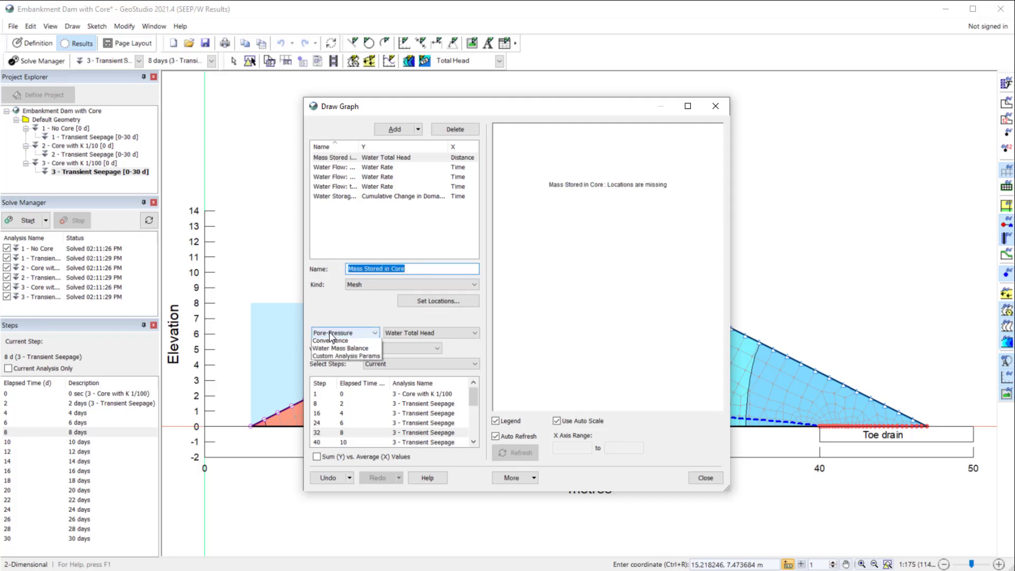
pyautogui.click(345, 373)
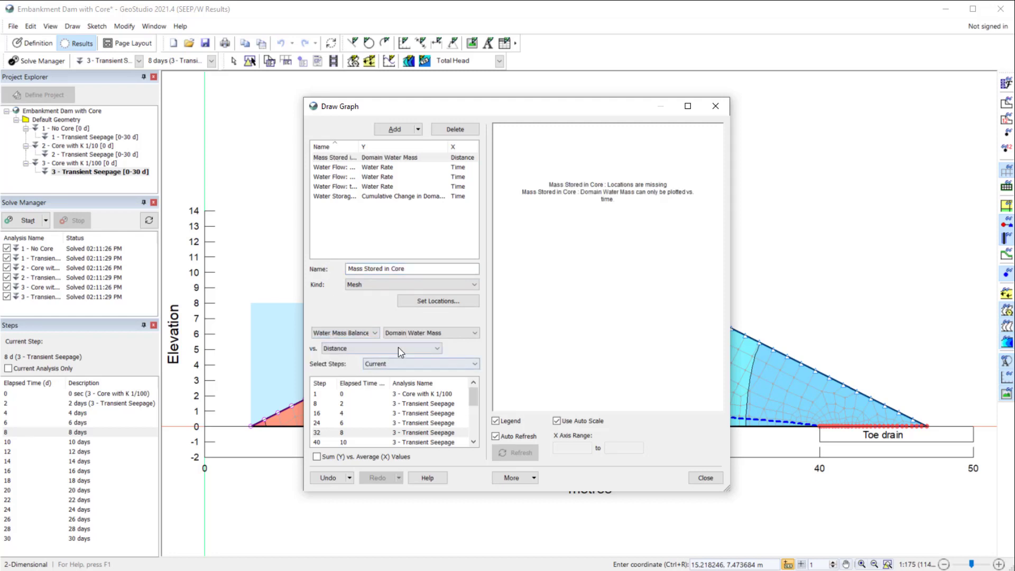
pyautogui.click(414, 331)
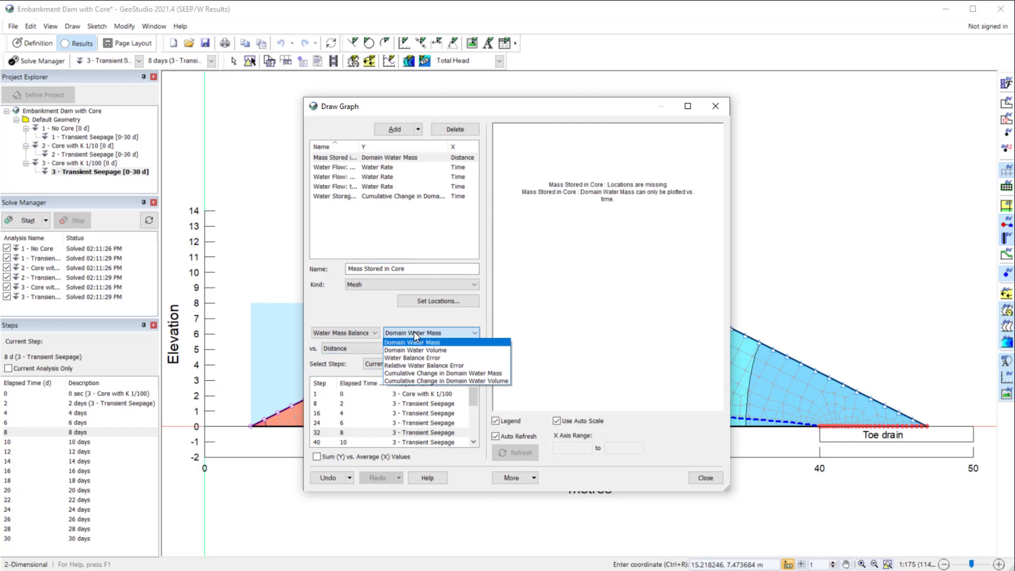
pyautogui.click(424, 381)
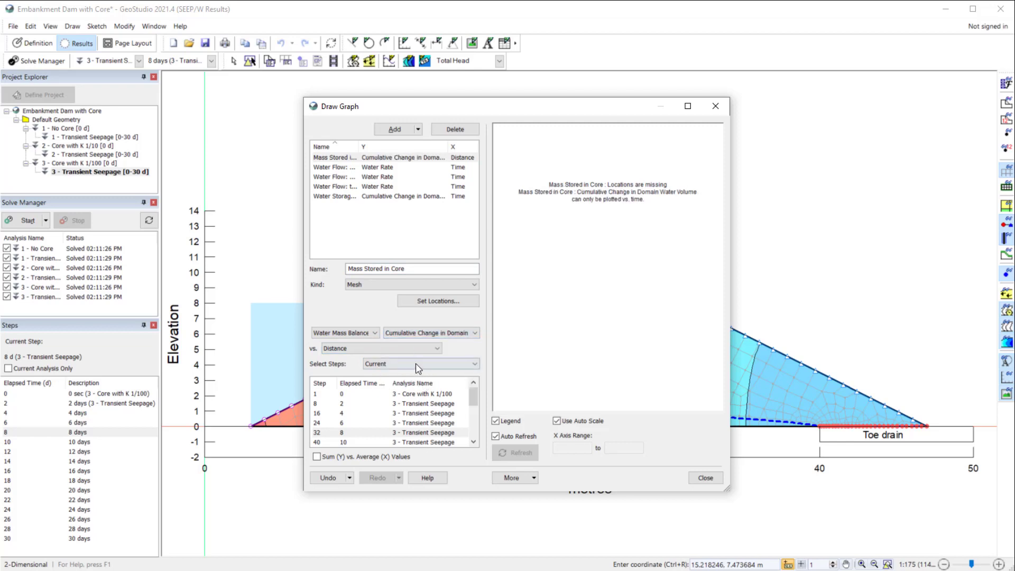
pyautogui.click(411, 350)
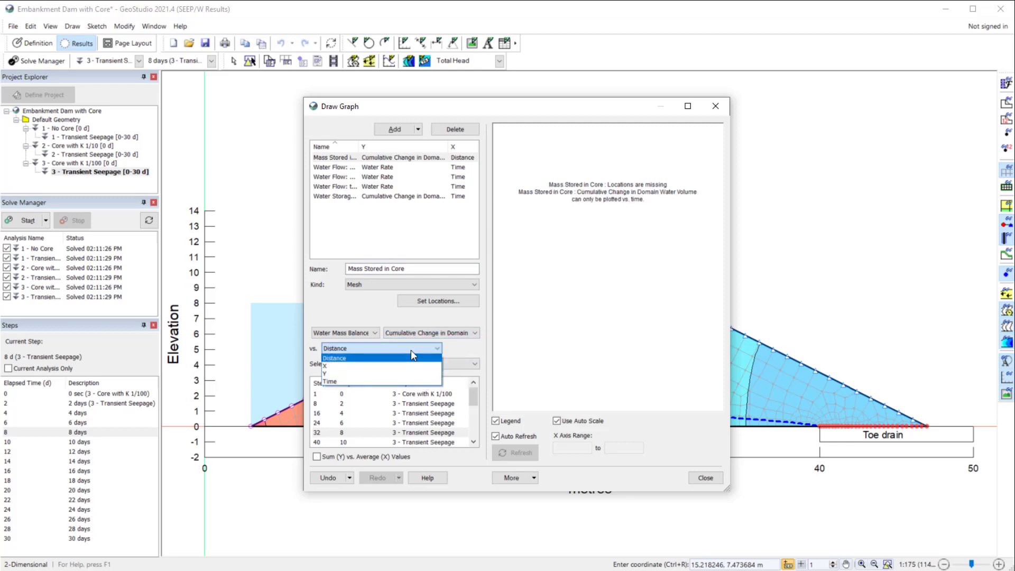
pyautogui.click(413, 380)
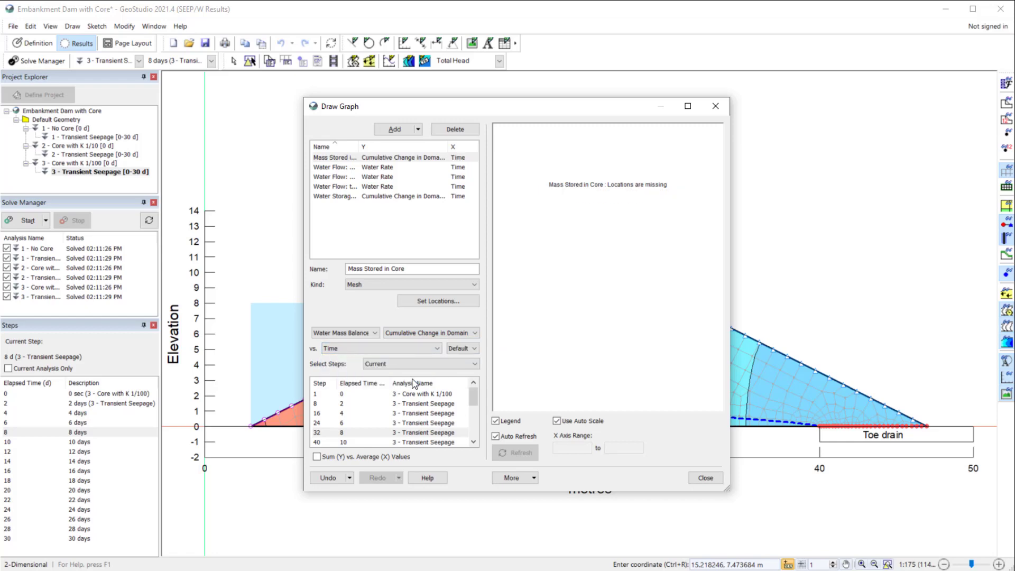
pyautogui.click(430, 302)
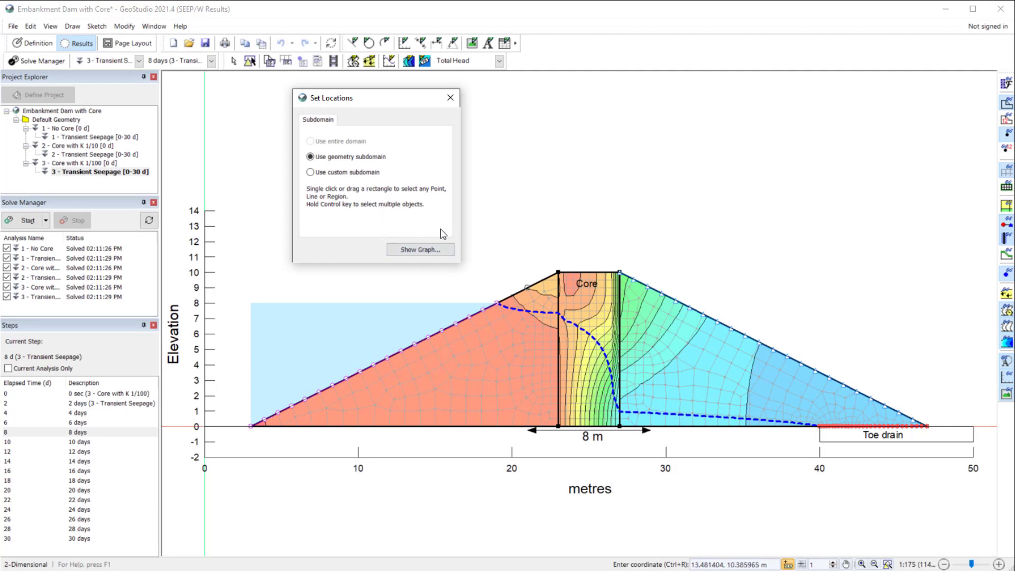
# - Pick the Core region as the geometry subdomain and plot the Mass Stored in Core graph
pyautogui.click(581, 311)
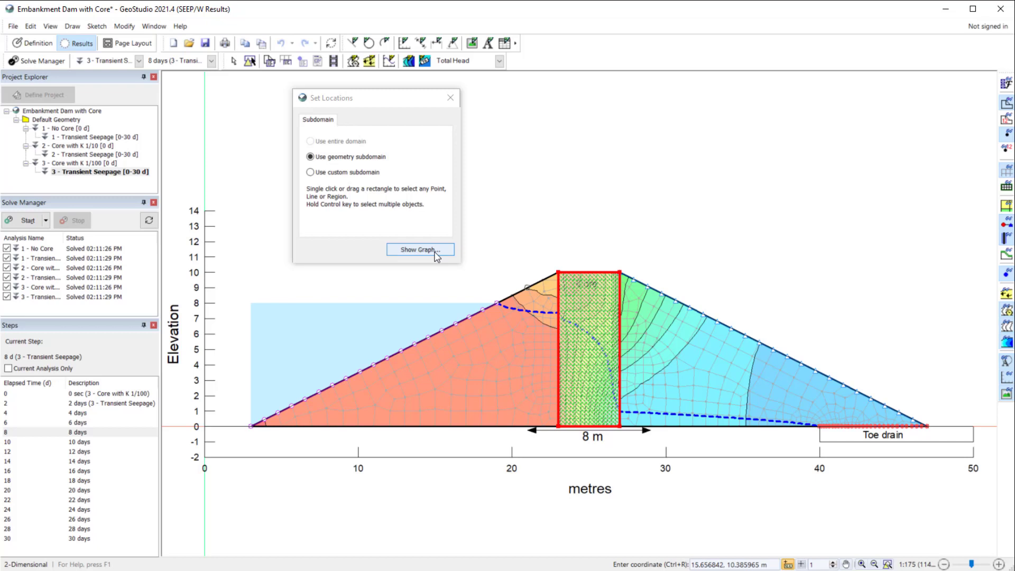
pyautogui.click(437, 254)
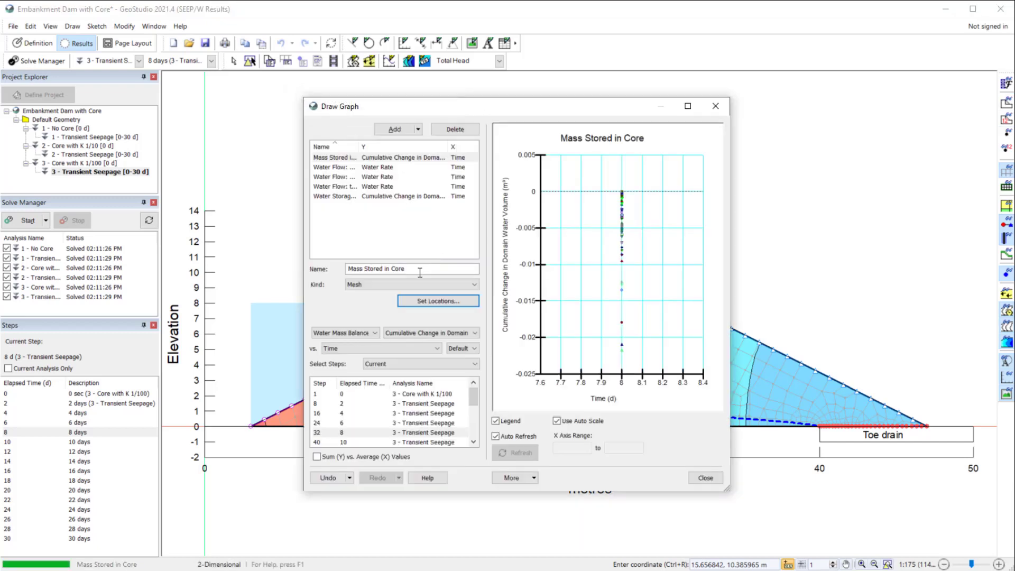
# - Enable Sum (Y) vs. Average (X) Values and set Select Steps to All
pyautogui.click(317, 457)
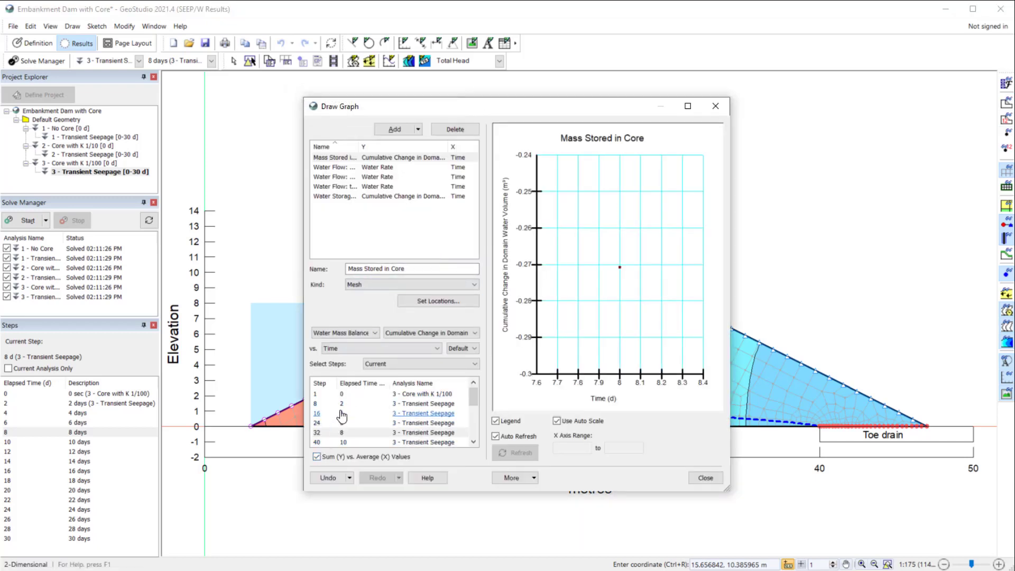
pyautogui.click(371, 364)
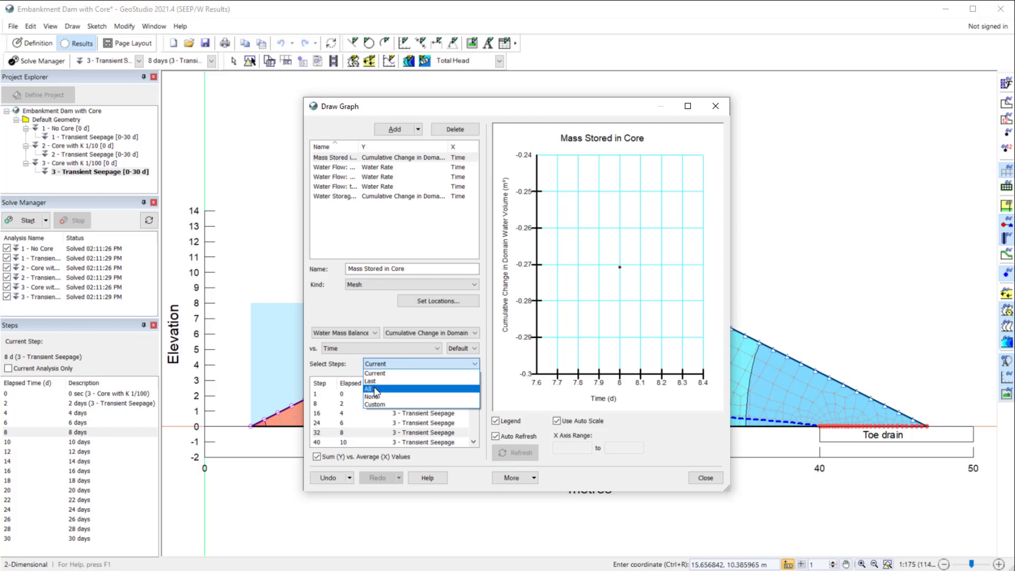
pyautogui.click(375, 390)
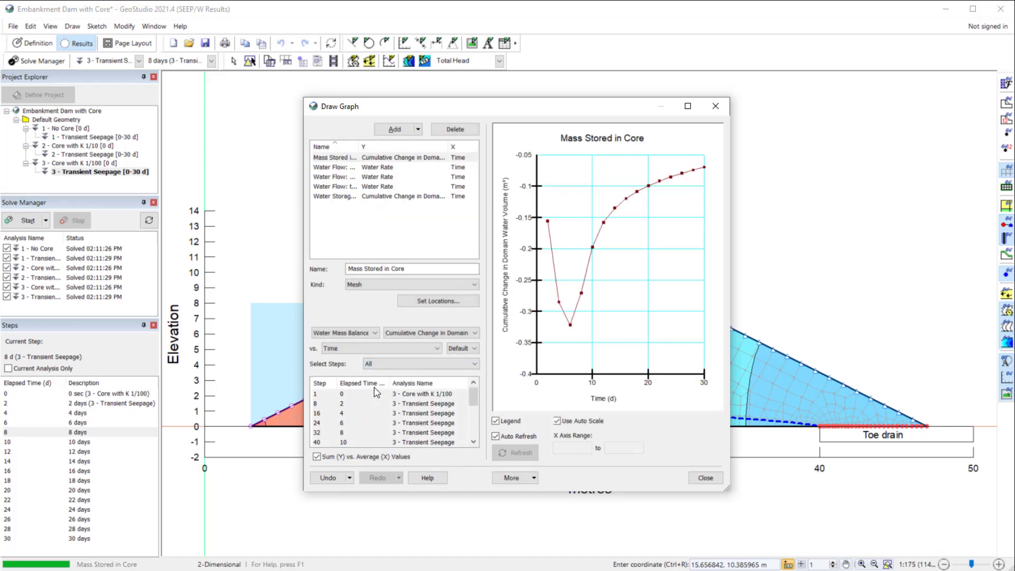